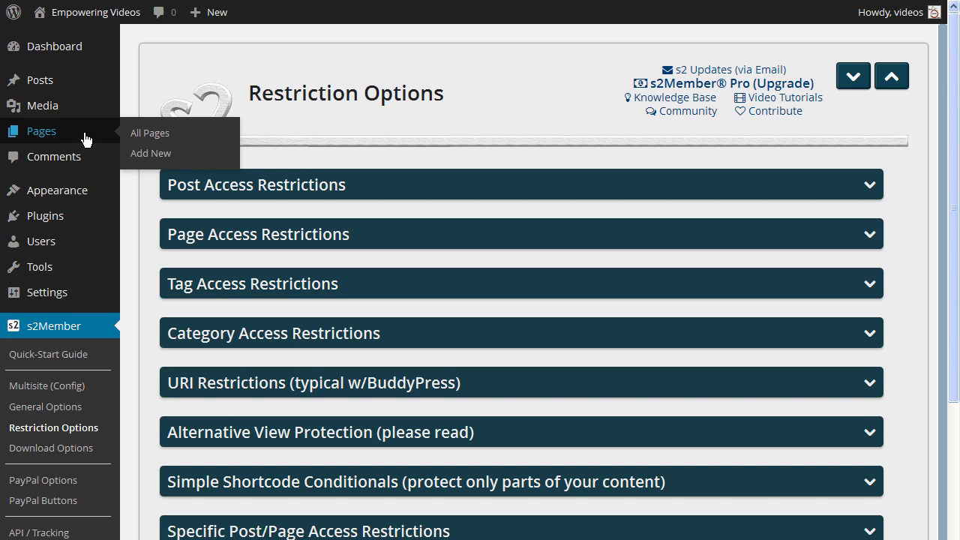
# Start a new page and restrict it to s2Member Level #1 or higher.
pyautogui.click(148, 156)
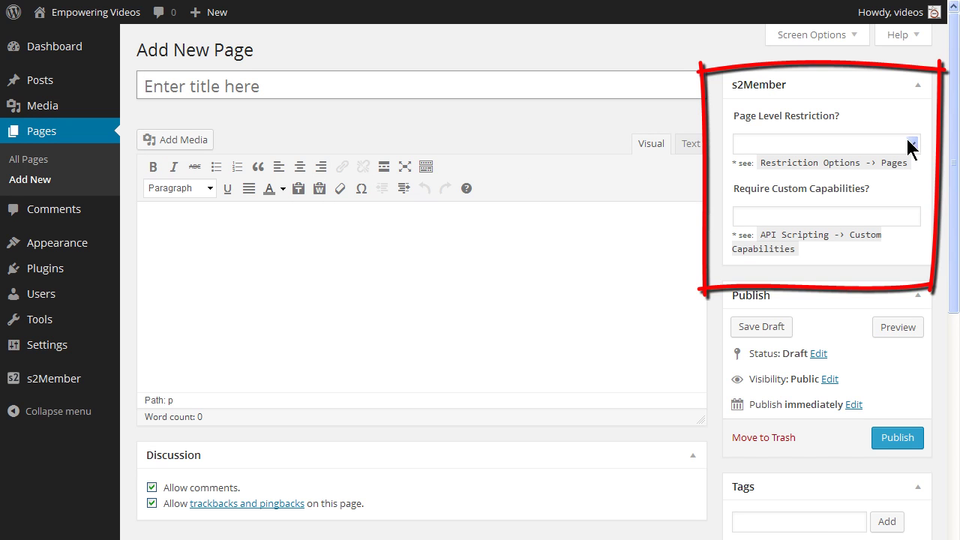
pyautogui.click(913, 144)
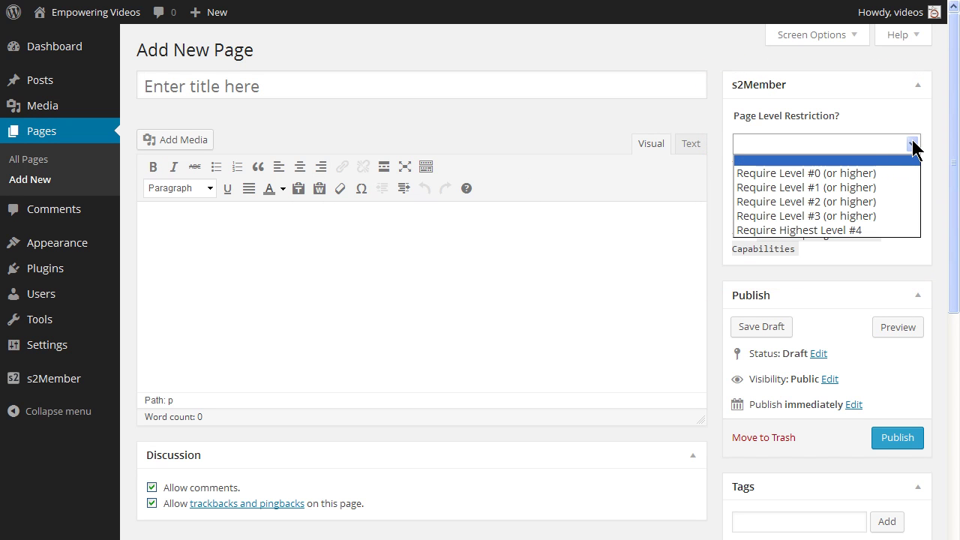
pyautogui.click(840, 187)
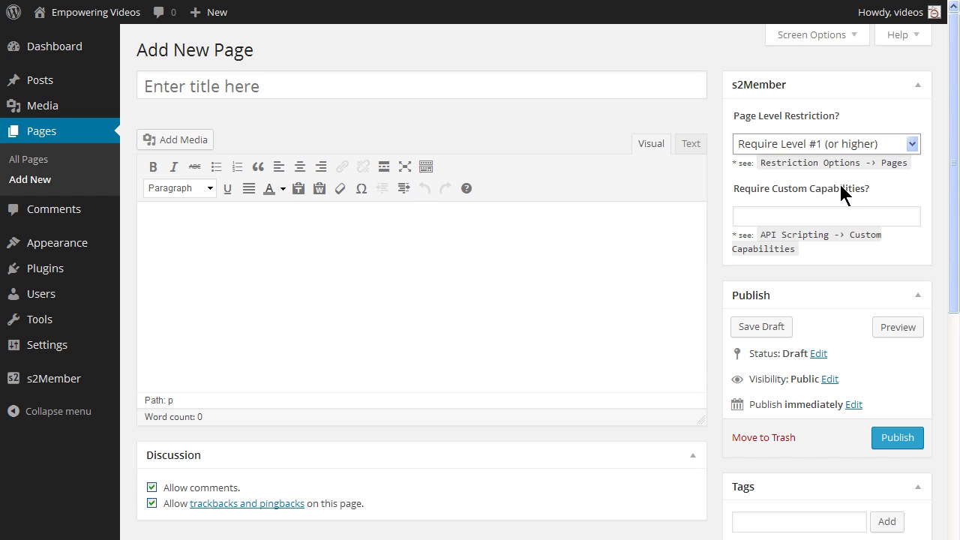
# Set the page's required custom capability to 'ecomm', replacing the typed 'memb'.
pyautogui.click(796, 217)
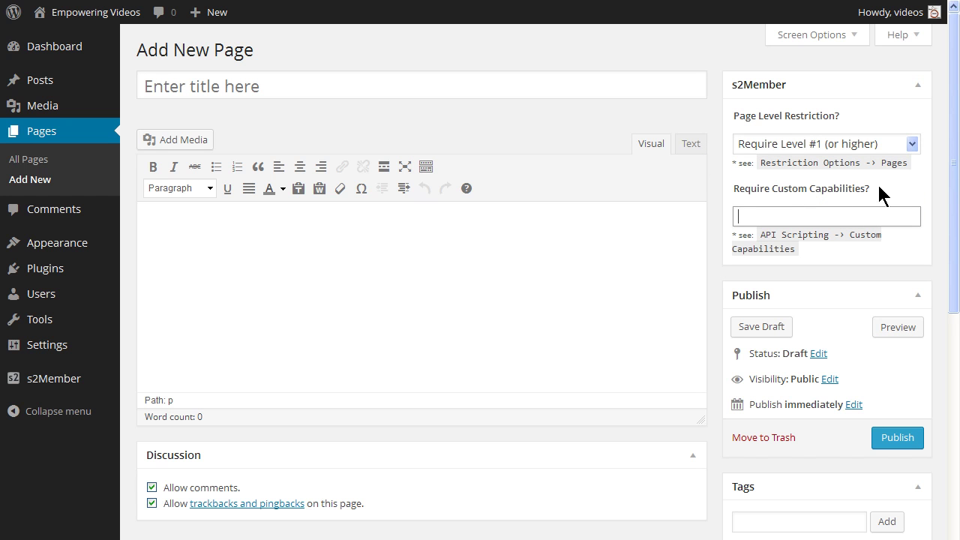
pyautogui.write('memb')
pyautogui.moveTo(800, 216); pyautogui.dragTo(677, 221)
pyautogui.write('ecomm')
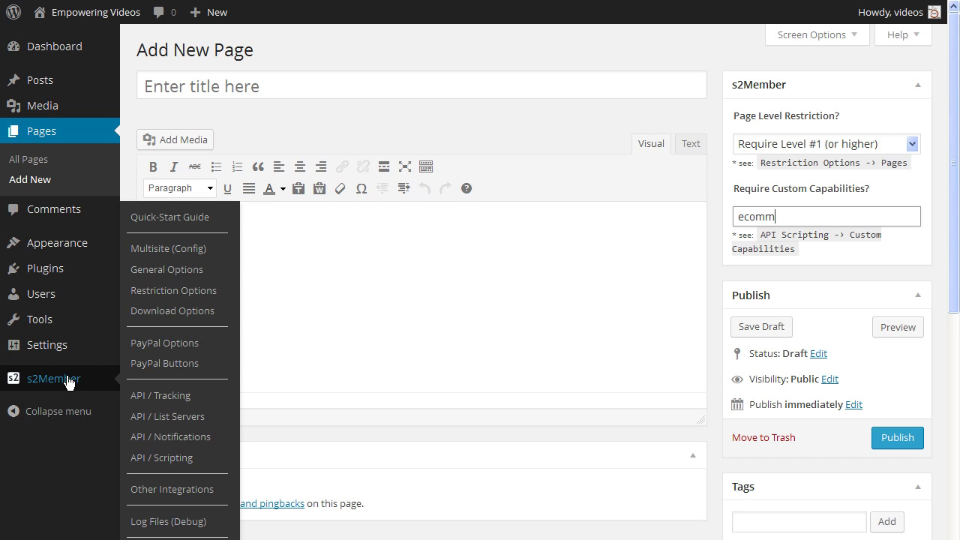
pyautogui.moveTo(53, 378)
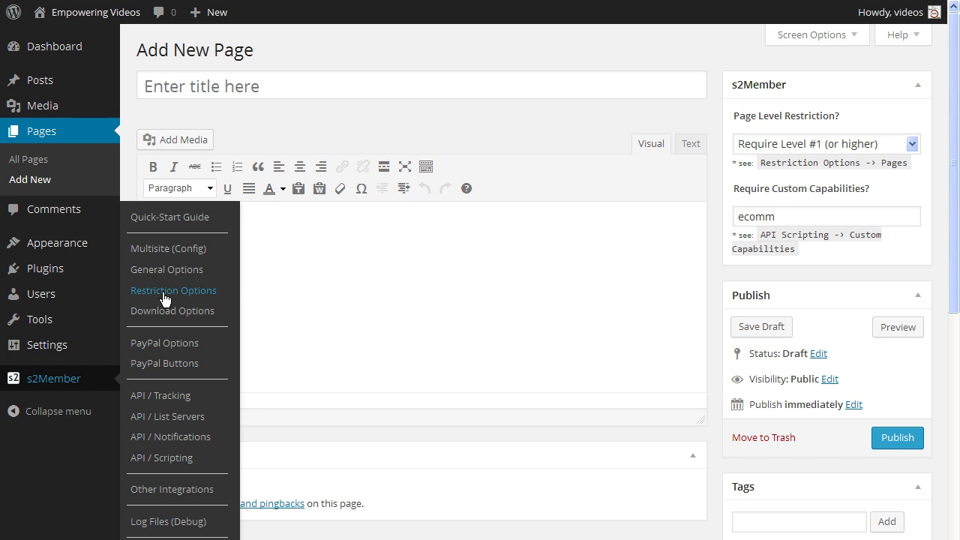
# Go to s2Member Restriction Options and expand Post Access Restrictions to view its empty level fields.
pyautogui.click(164, 299)
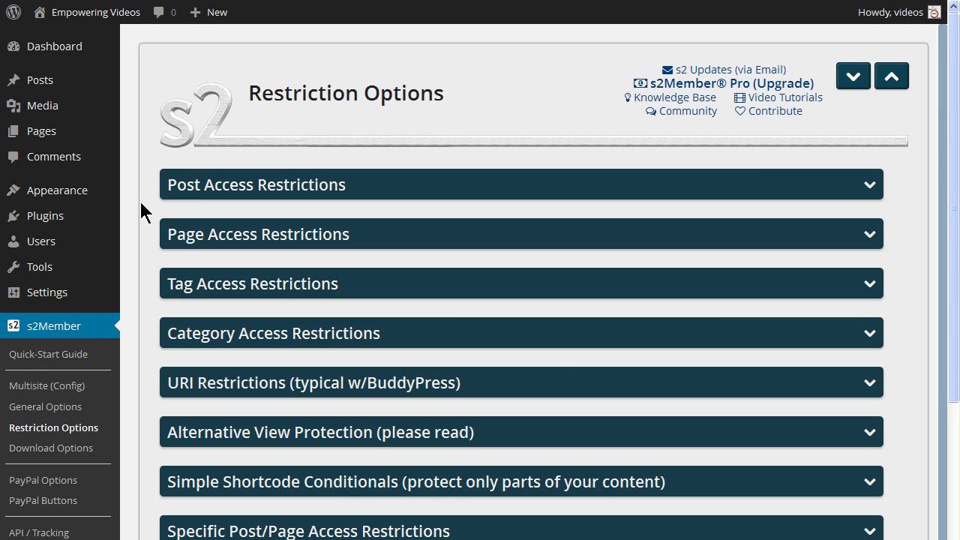
pyautogui.click(870, 185)
pyautogui.scroll(-2, 913, 200)
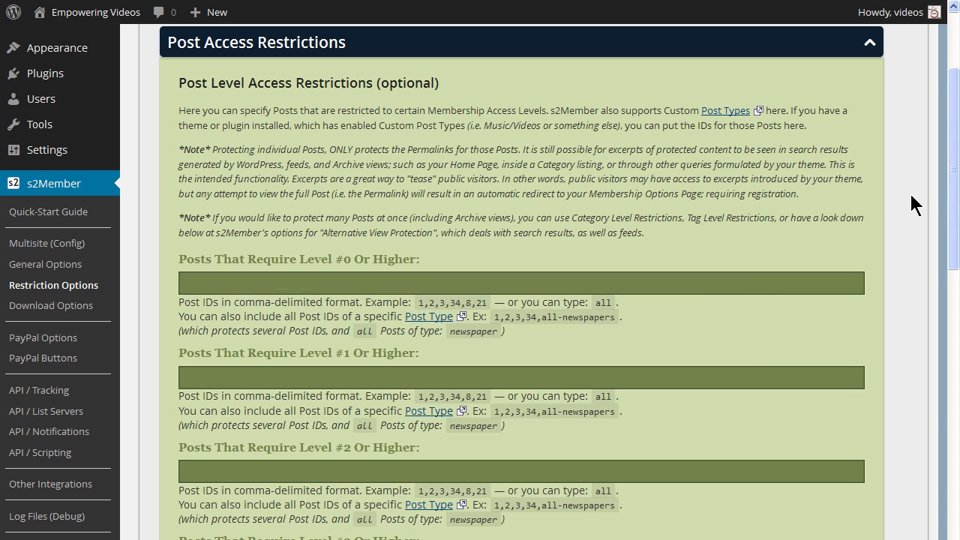
# Collapse Post Access and review Page Access Restrictions, where page 31 requires Level #1.
pyautogui.click(869, 45)
pyautogui.click(874, 95)
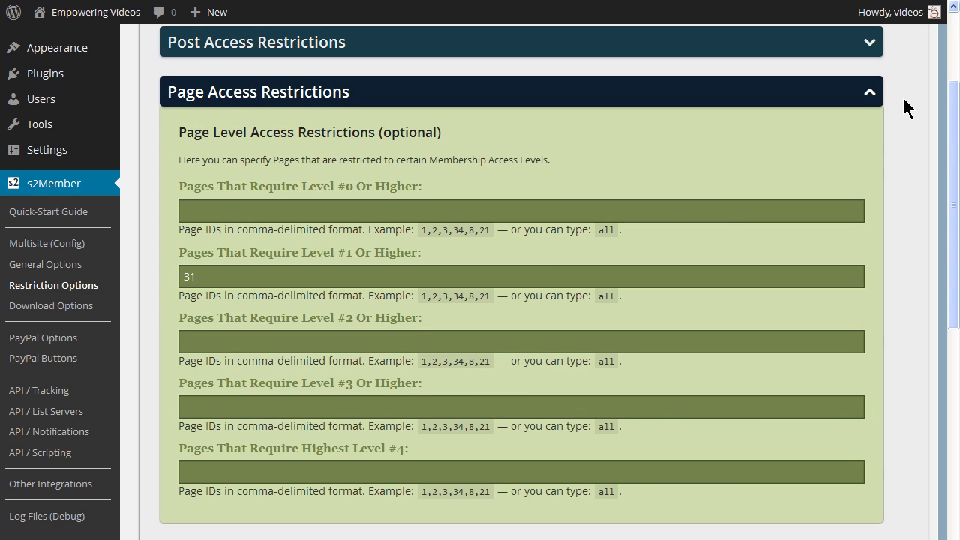
pyautogui.scroll(-1, 908, 105)
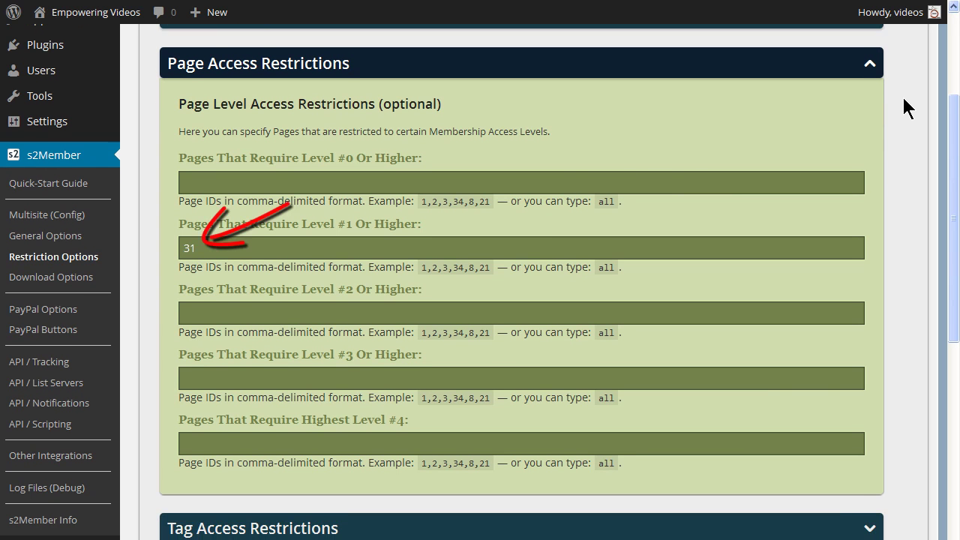
# Collapse Page Access and review Tag Access Restrictions, where tags 'ecomm,memb' require Level #1.
pyautogui.click(870, 67)
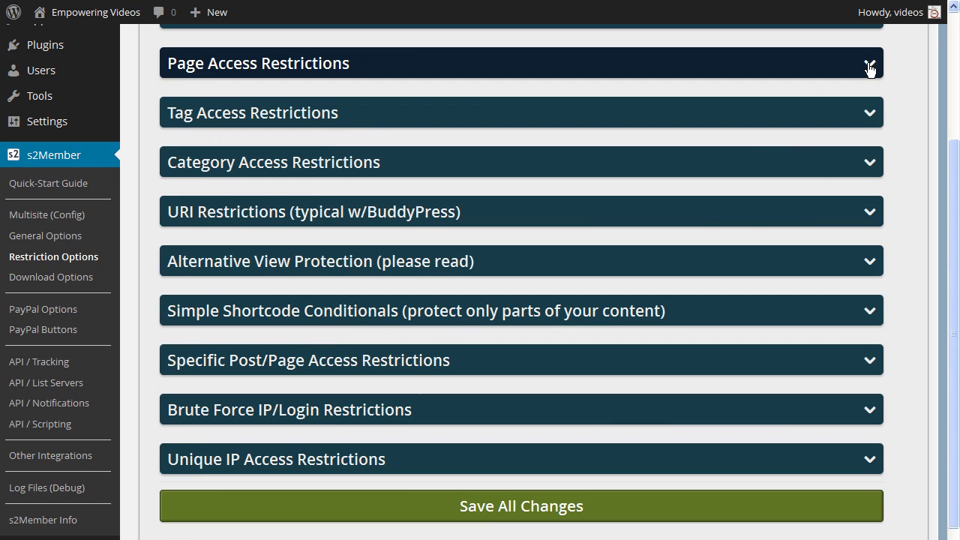
pyautogui.click(870, 114)
pyautogui.scroll(-1, 904, 124)
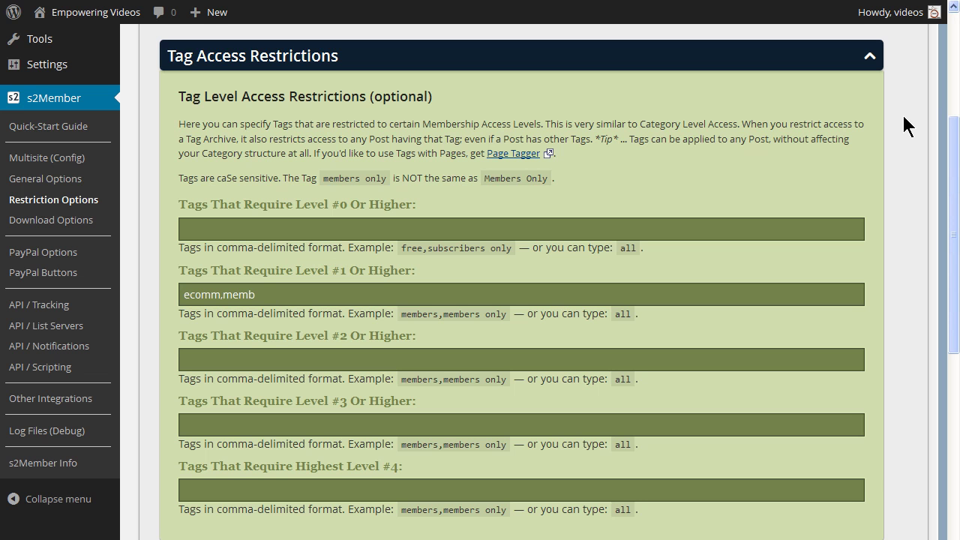
pyautogui.click(869, 57)
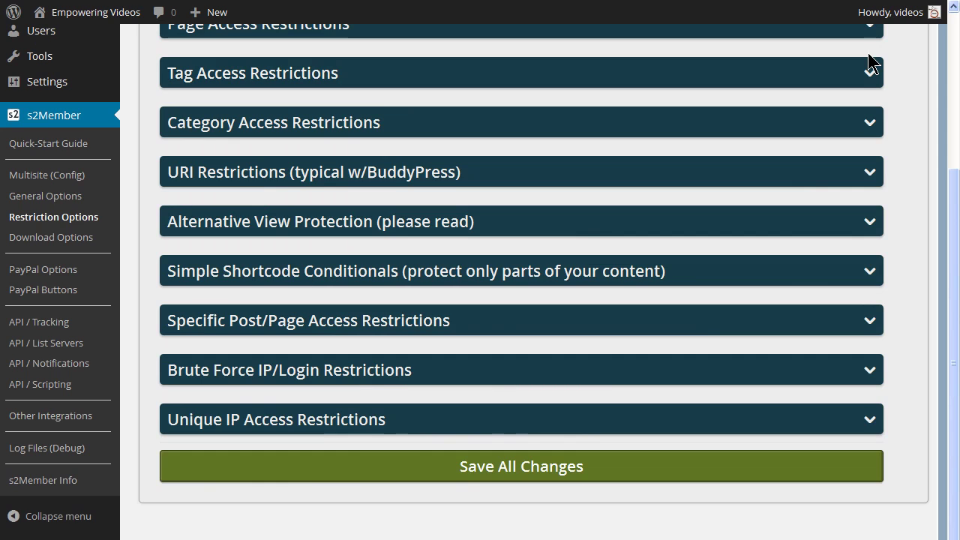
pyautogui.click(869, 122)
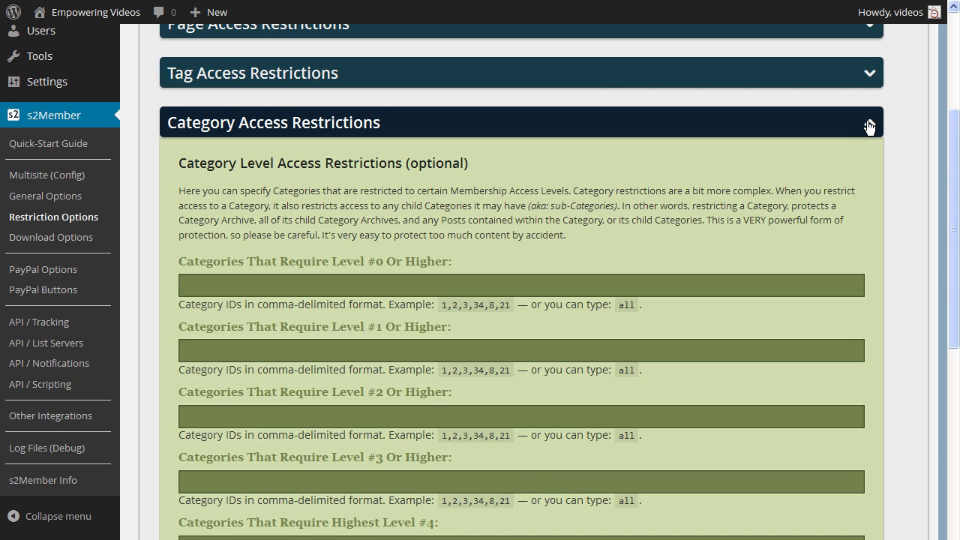
pyautogui.scroll(-1, 892, 129)
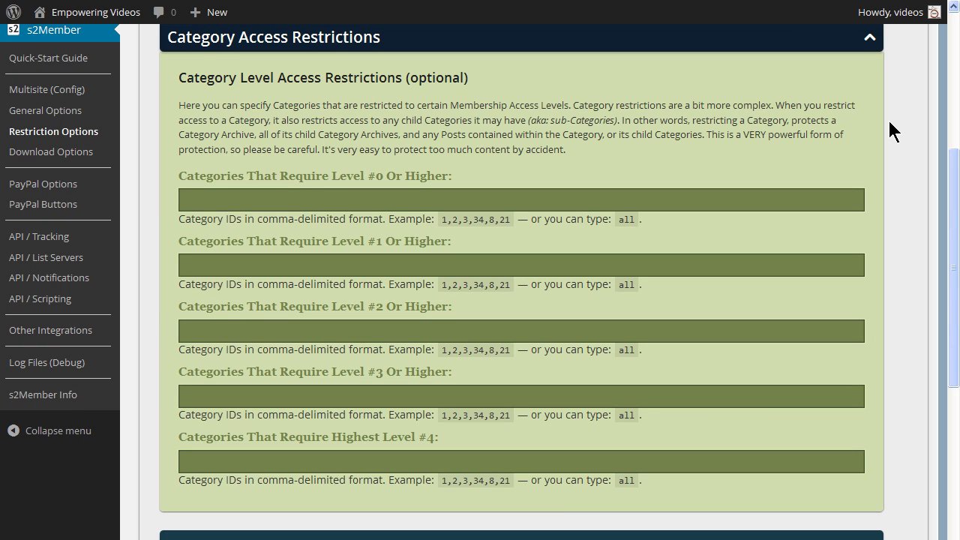
pyautogui.click(868, 38)
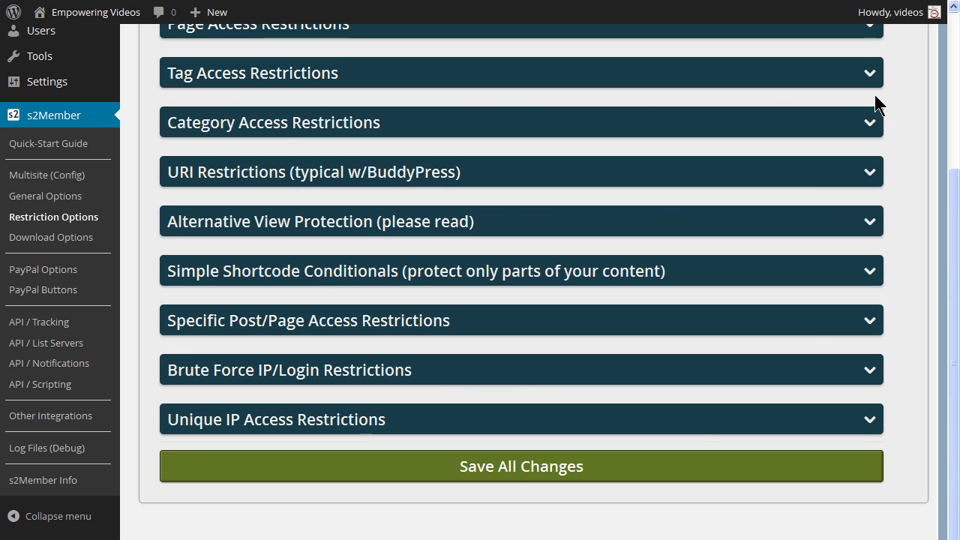
pyautogui.click(871, 174)
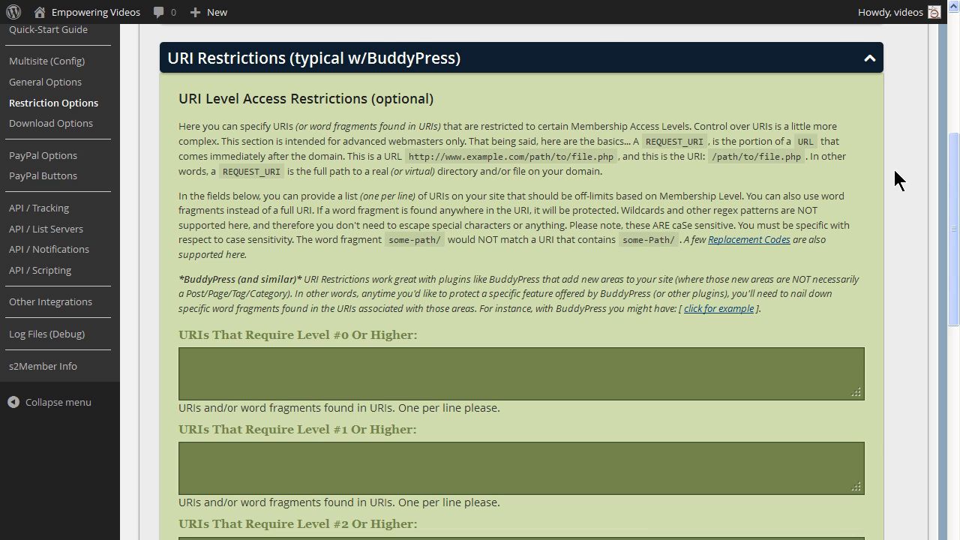
# Collapse URI Restrictions, check the empty Specific Post/Page IDs field, then collapse that section.
pyautogui.click(870, 62)
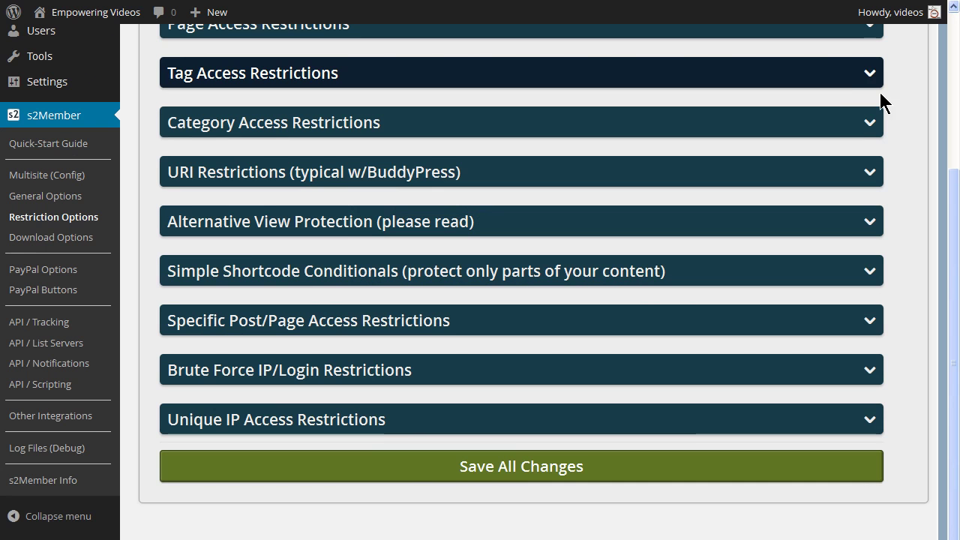
pyautogui.click(872, 323)
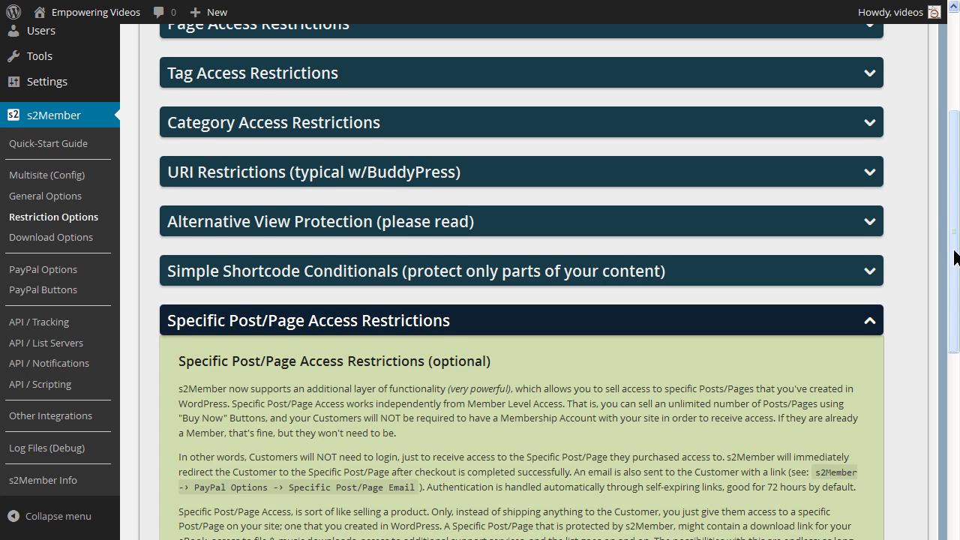
pyautogui.moveTo(954, 251); pyautogui.dragTo(956, 377)
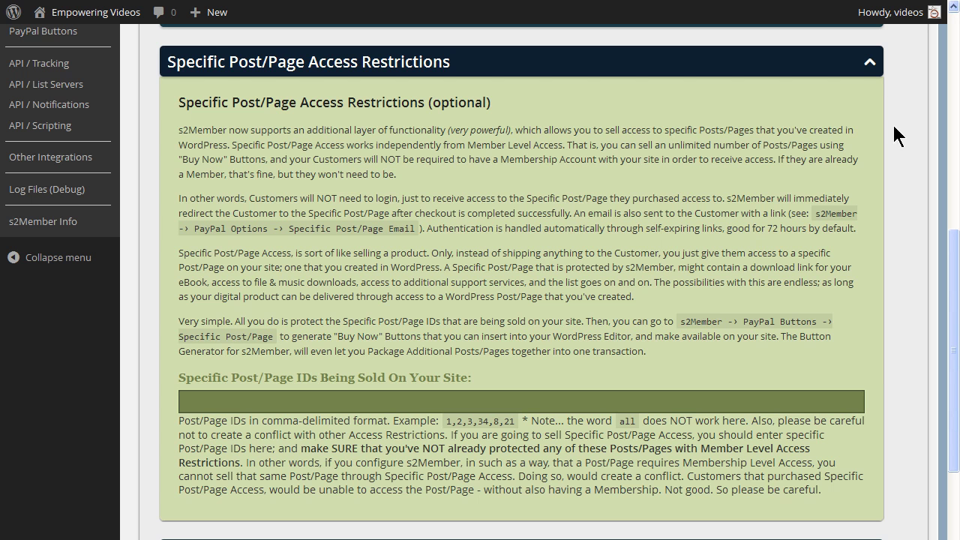
pyautogui.click(869, 62)
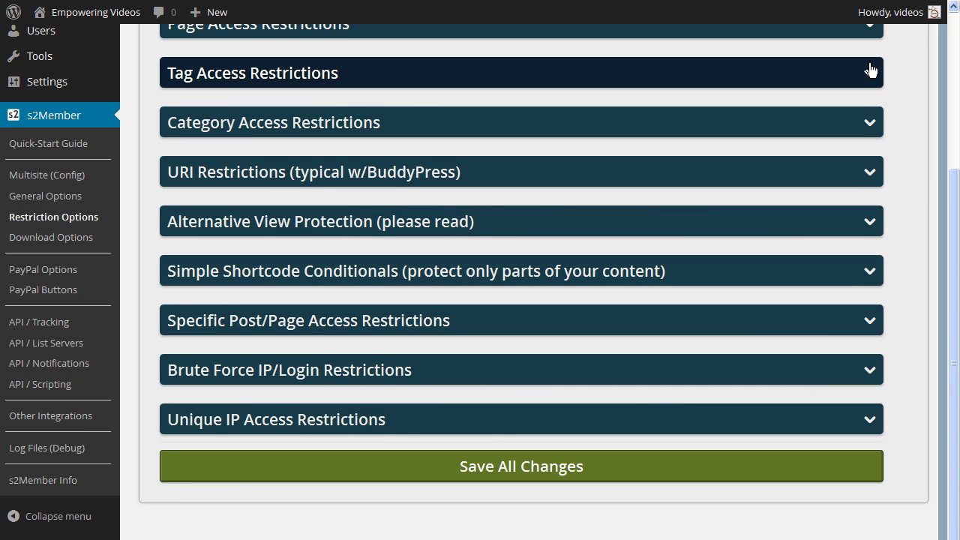
# Turn on 'Filter ALL WordPress queries' under Alternative View Protection and save all changes.
pyautogui.click(868, 231)
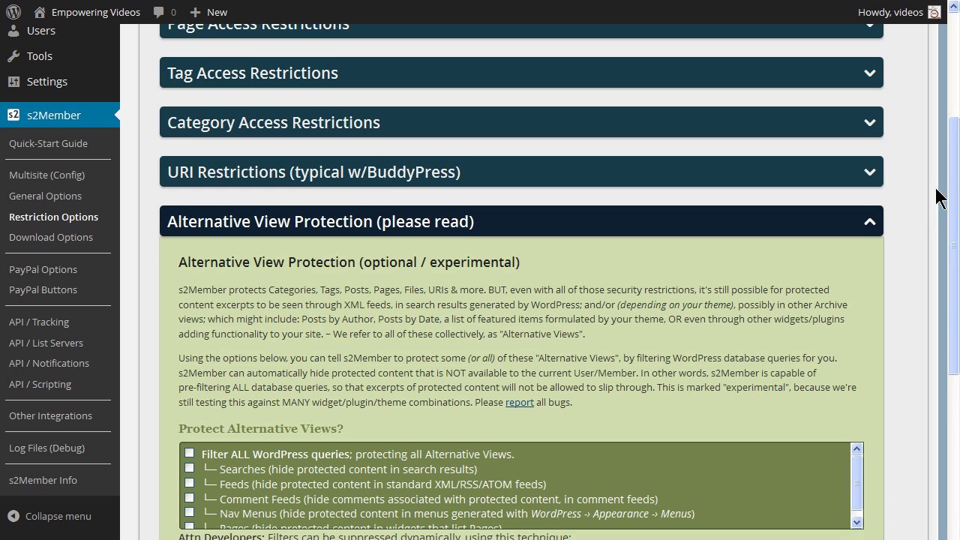
pyautogui.moveTo(954, 188); pyautogui.dragTo(955, 266)
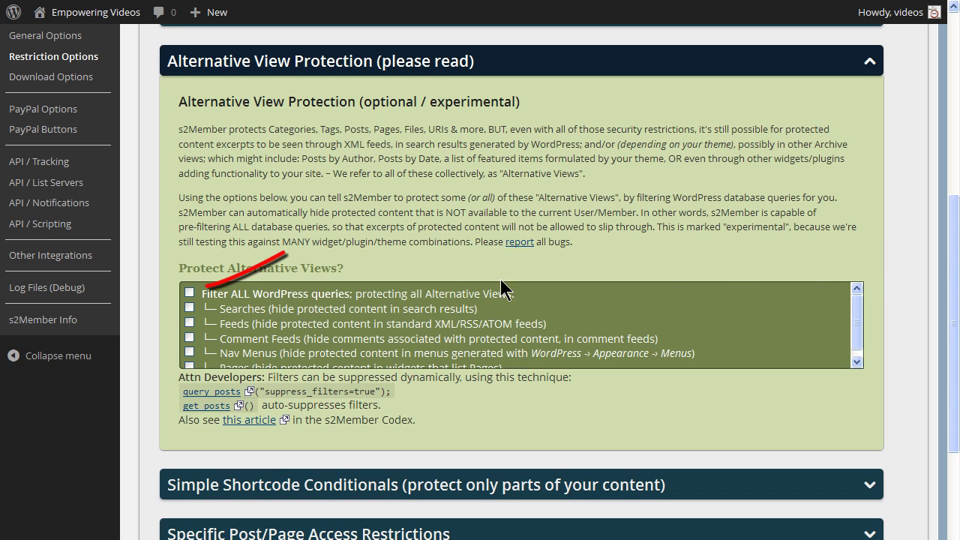
pyautogui.click(189, 293)
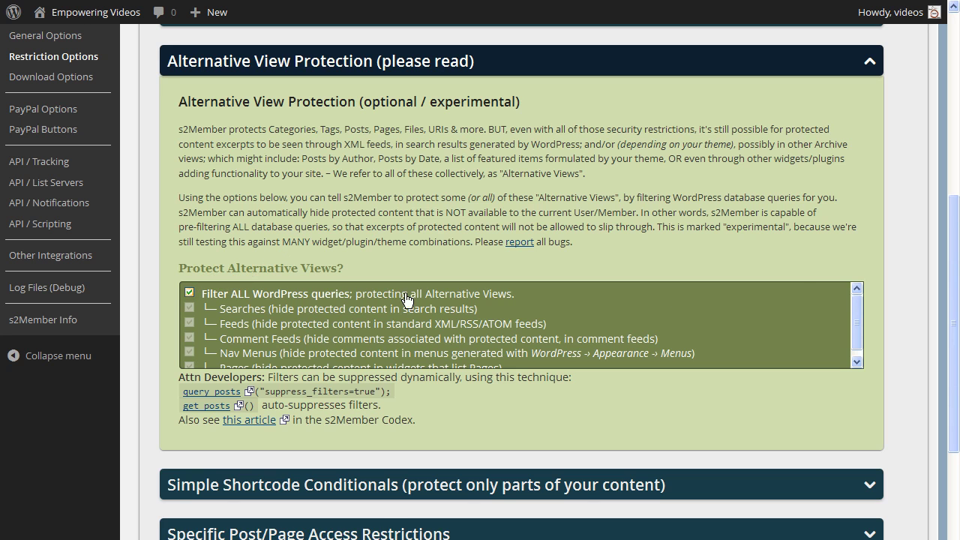
pyautogui.moveTo(954, 280); pyautogui.dragTo(945, 461)
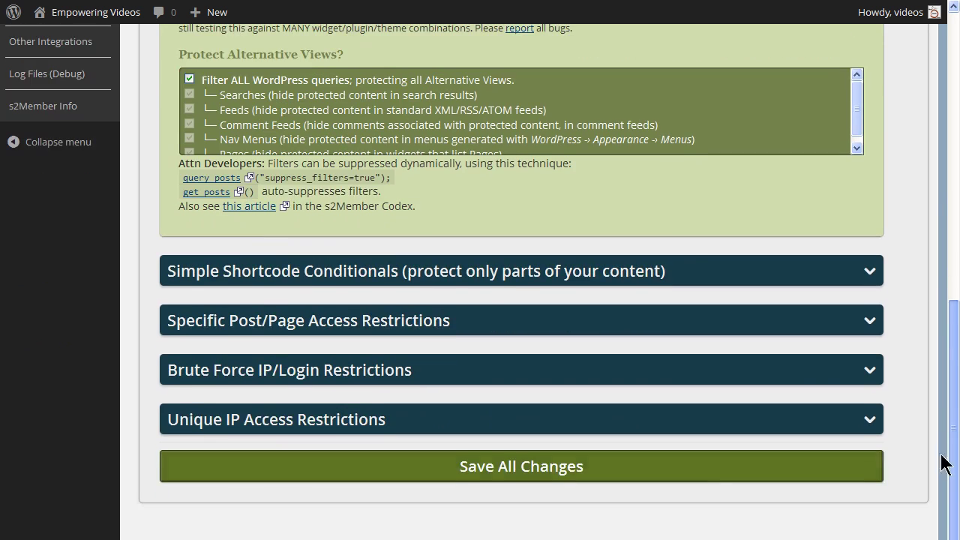
pyautogui.click(501, 471)
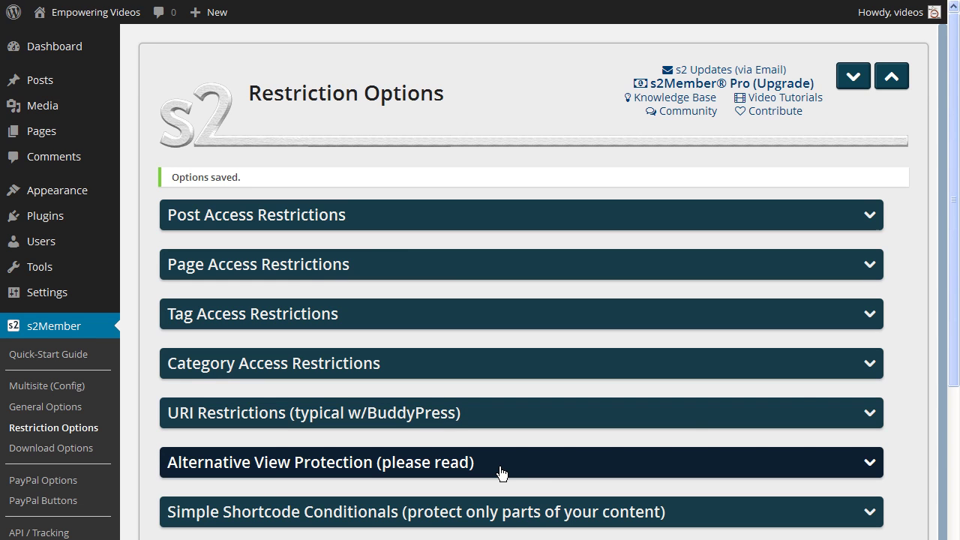
# Expand Brute Force IP/Login Restrictions and leave the limit at 5 failed login attempts.
pyautogui.moveTo(955, 342); pyautogui.dragTo(958, 522)
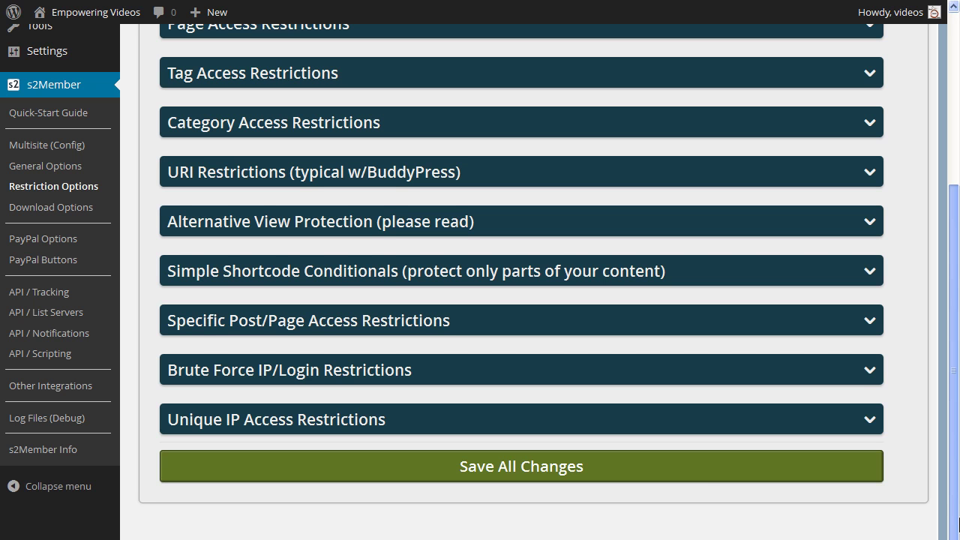
pyautogui.click(868, 371)
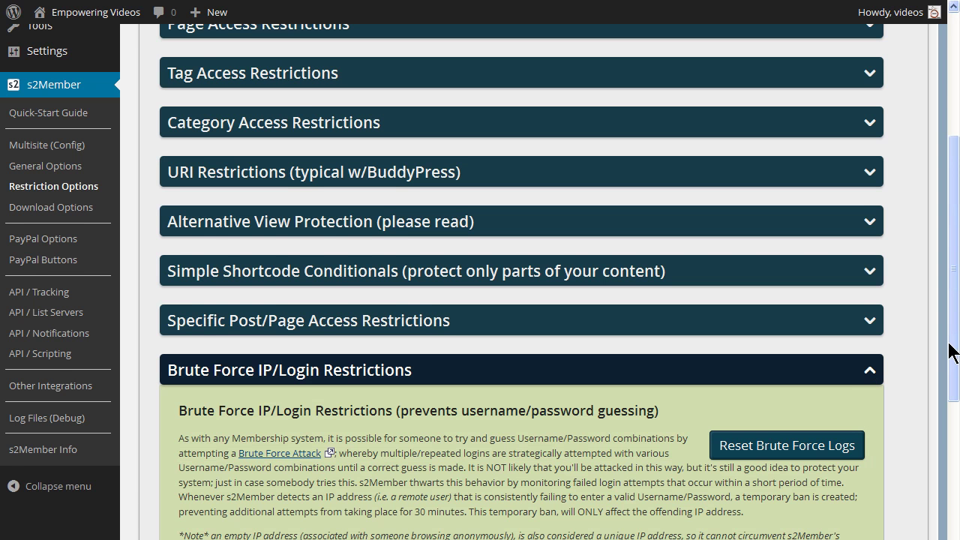
pyautogui.scroll(-3, 953, 347)
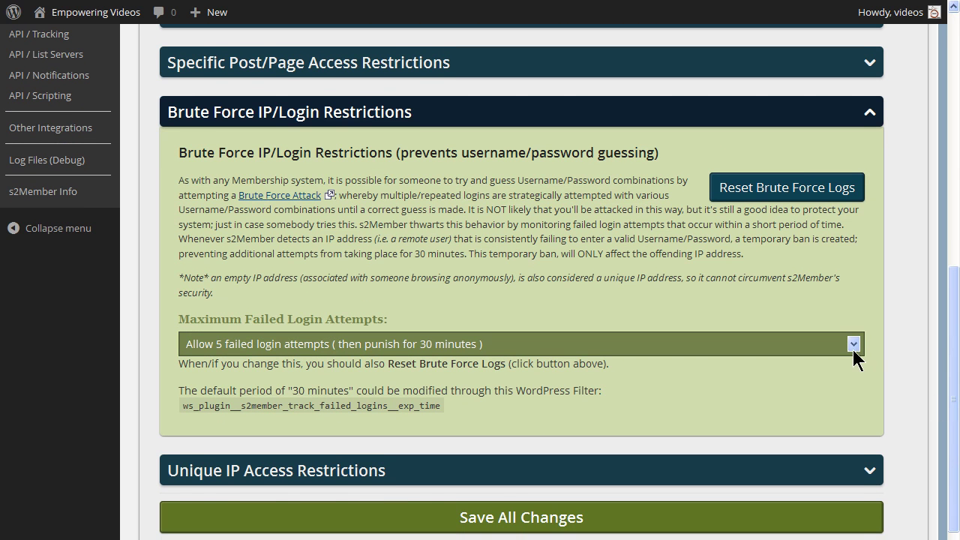
pyautogui.click(855, 346)
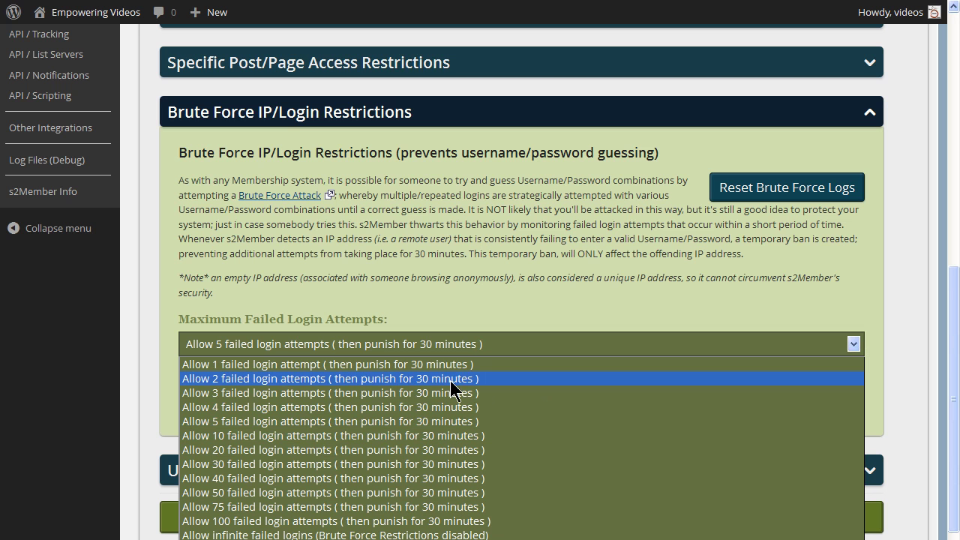
pyautogui.click(856, 347)
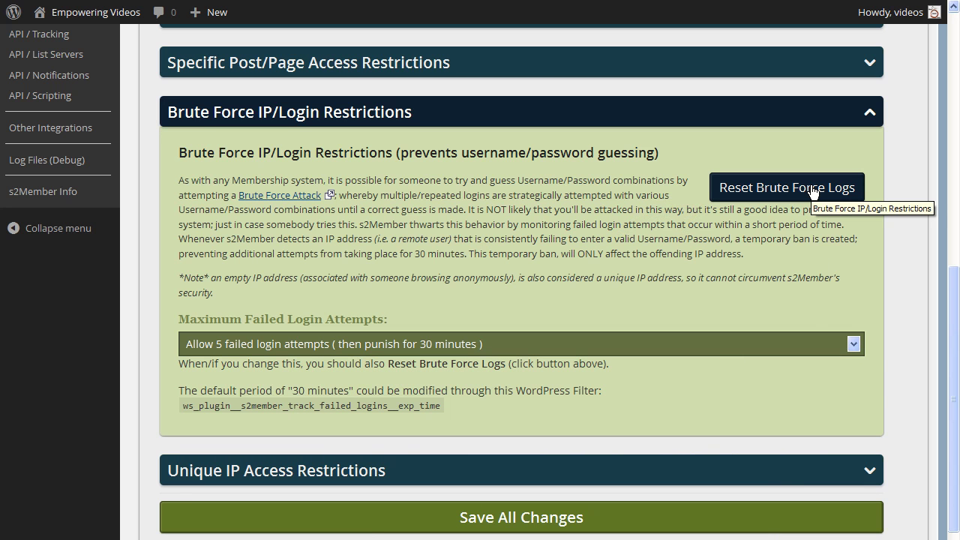
# Collapse Brute Force and expand Unique IP Access Restrictions, keeping the maximum at 5 IPs.
pyautogui.click(872, 117)
pyautogui.click(872, 427)
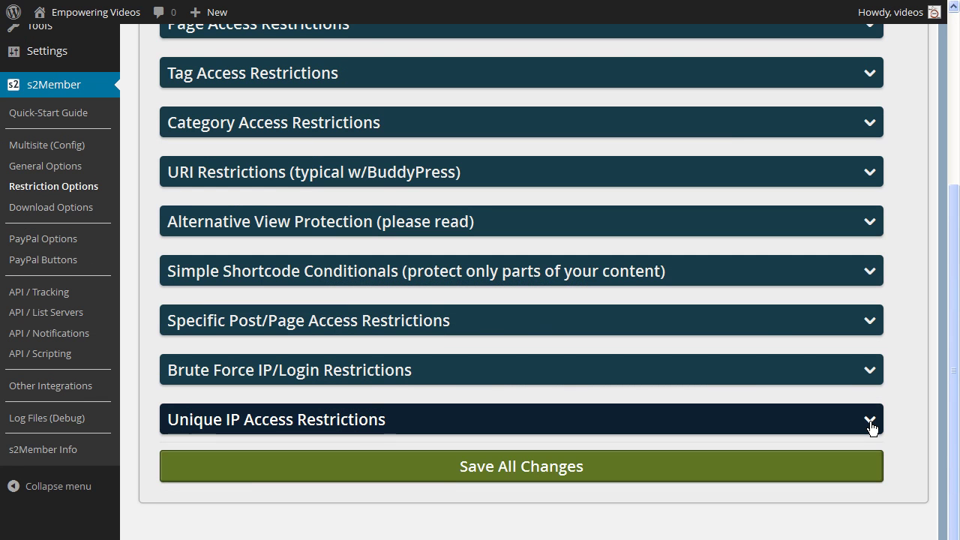
pyautogui.moveTo(954, 330); pyautogui.dragTo(955, 396)
pyautogui.moveTo(954, 358)
pyautogui.mouseDown()
pyautogui.moveTo(956, 484)
pyautogui.moveTo(956, 460)
pyautogui.mouseUp()
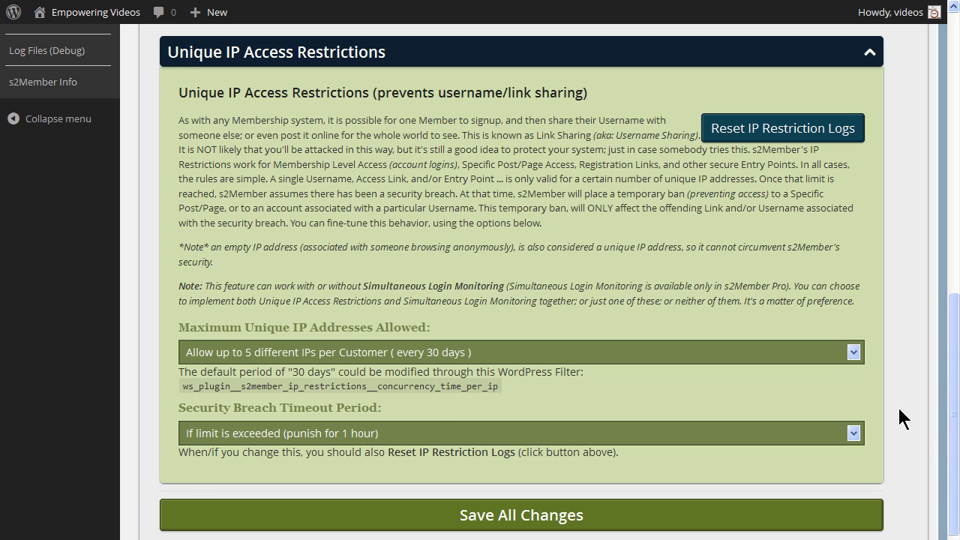
pyautogui.click(855, 359)
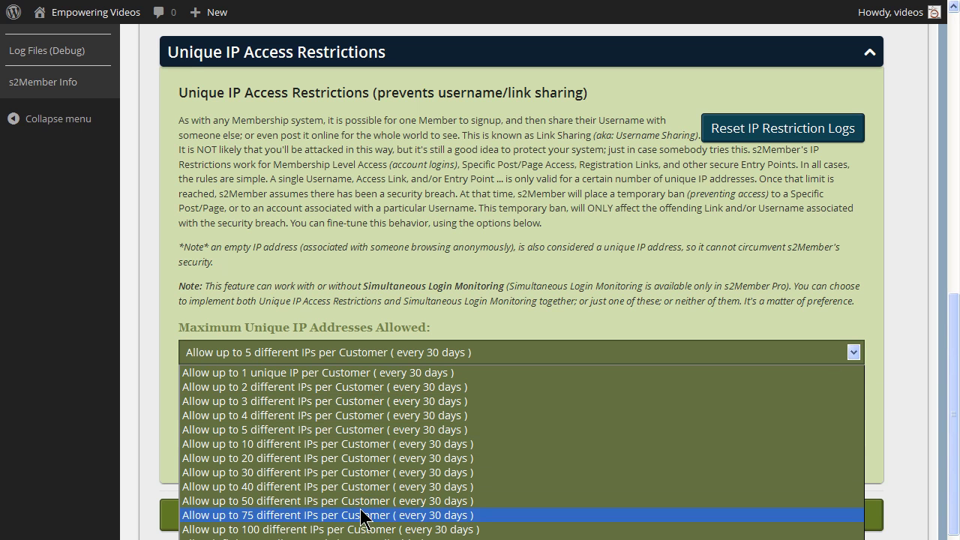
pyautogui.click(855, 352)
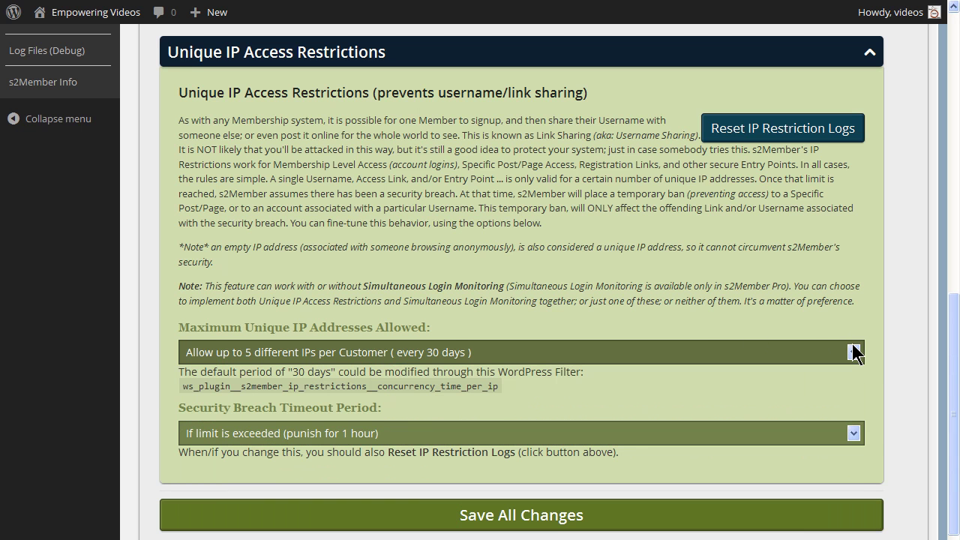
# Keep the security breach timeout at 1 hour and save the restriction options.
pyautogui.click(857, 434)
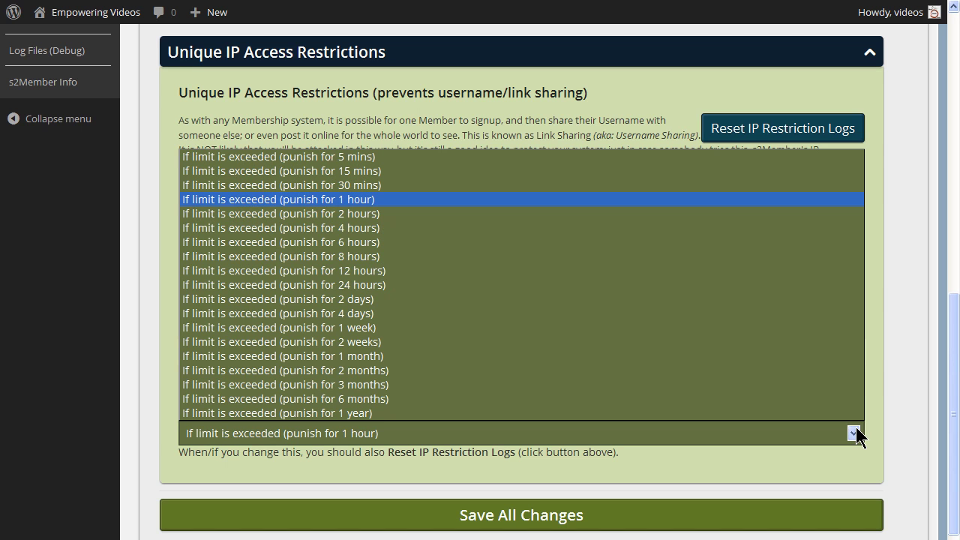
pyautogui.click(856, 433)
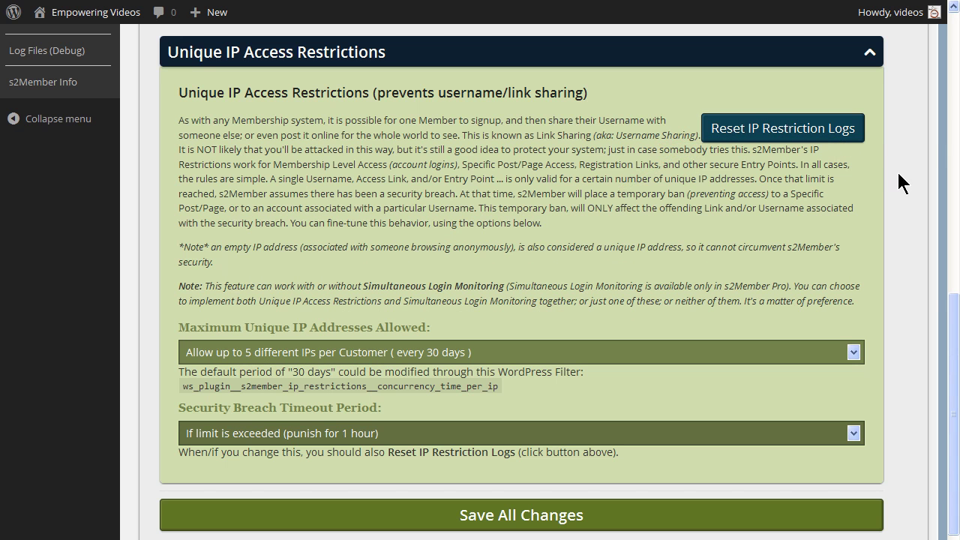
pyautogui.moveTo(950, 307); pyautogui.dragTo(951, 361)
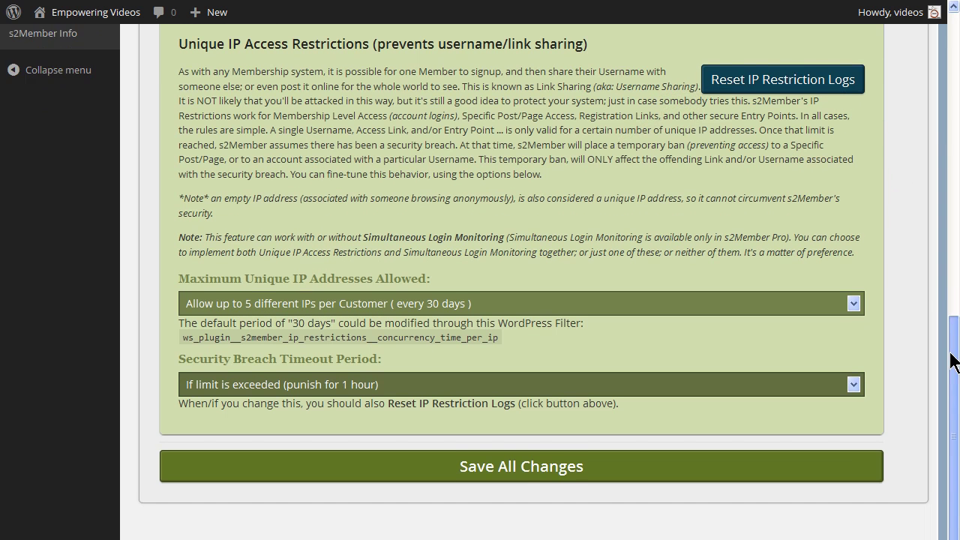
pyautogui.click(551, 475)
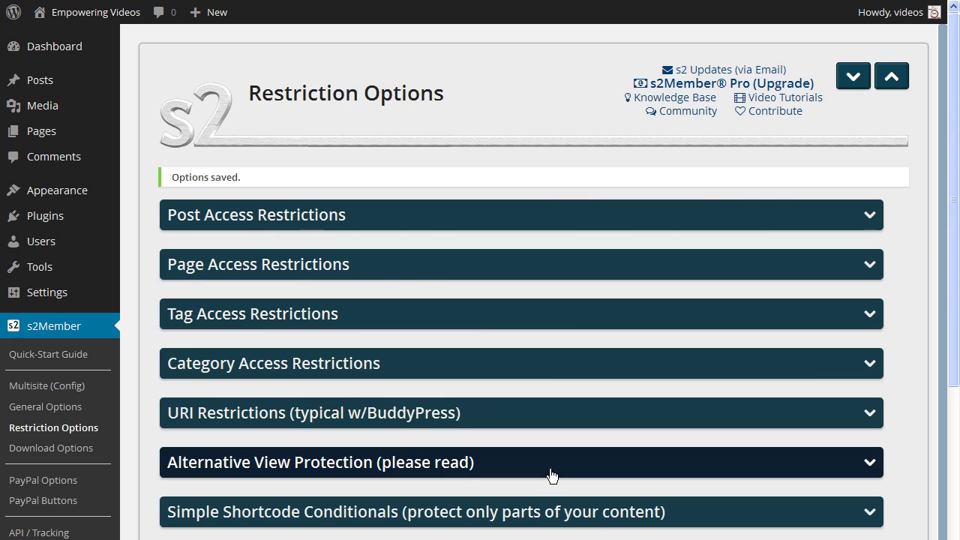